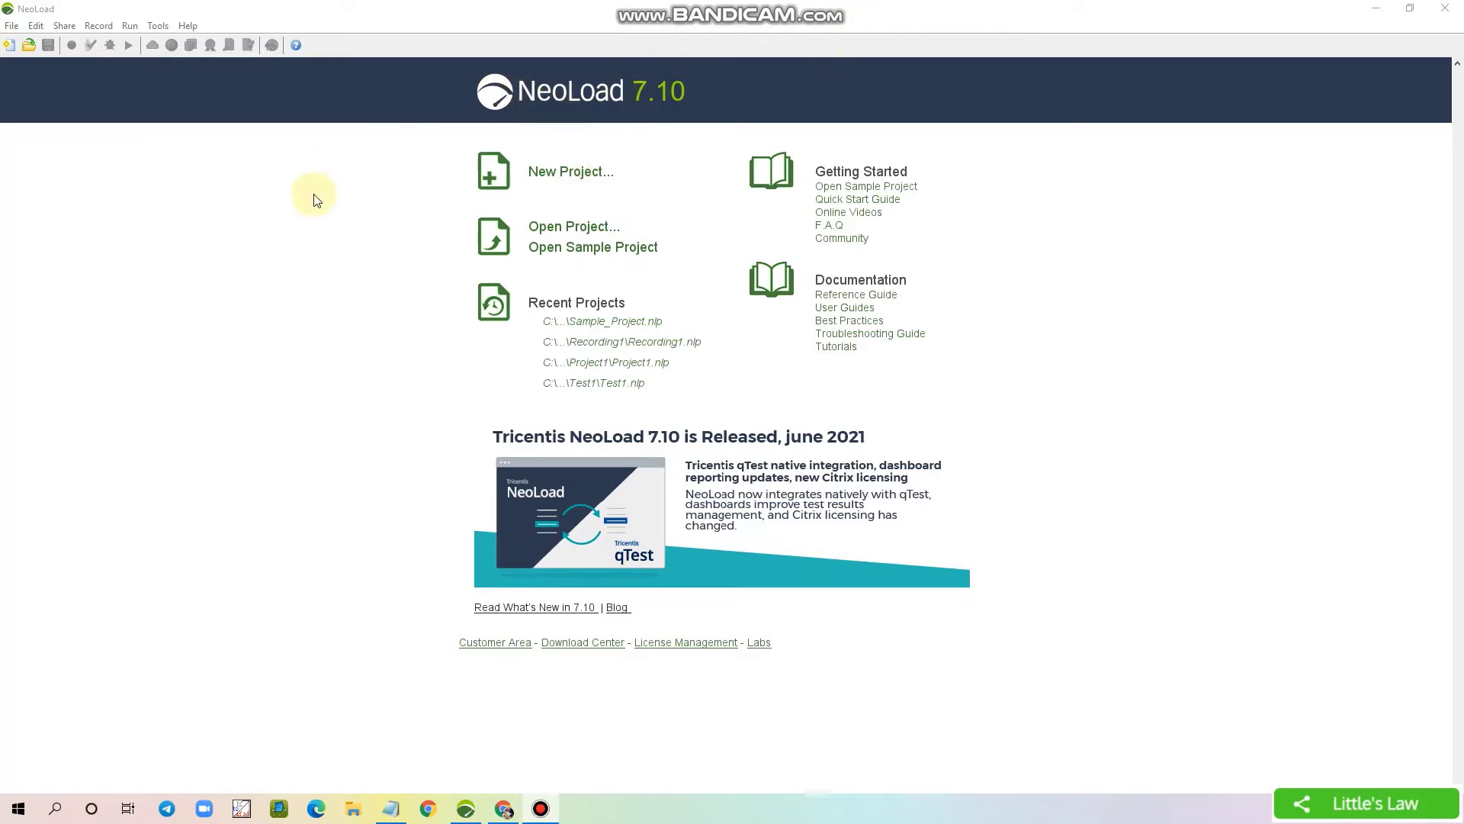
# - Open the Help menu from the NeoLoad 7.10 start page
pyautogui.click(188, 25)
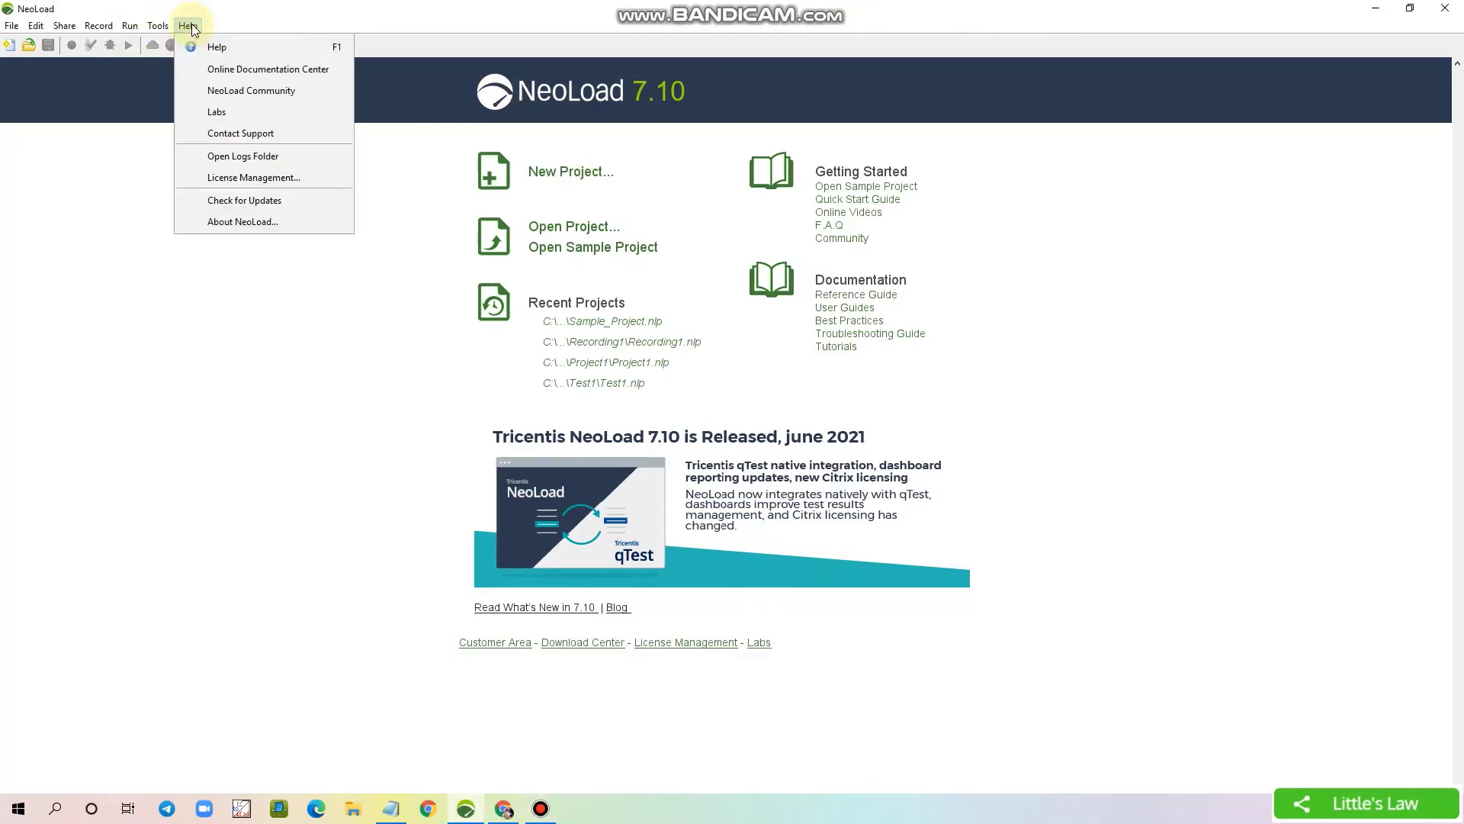
# - Open License Management, try the VUH and license-file options, and settle on Use a server
pyautogui.click(214, 178)
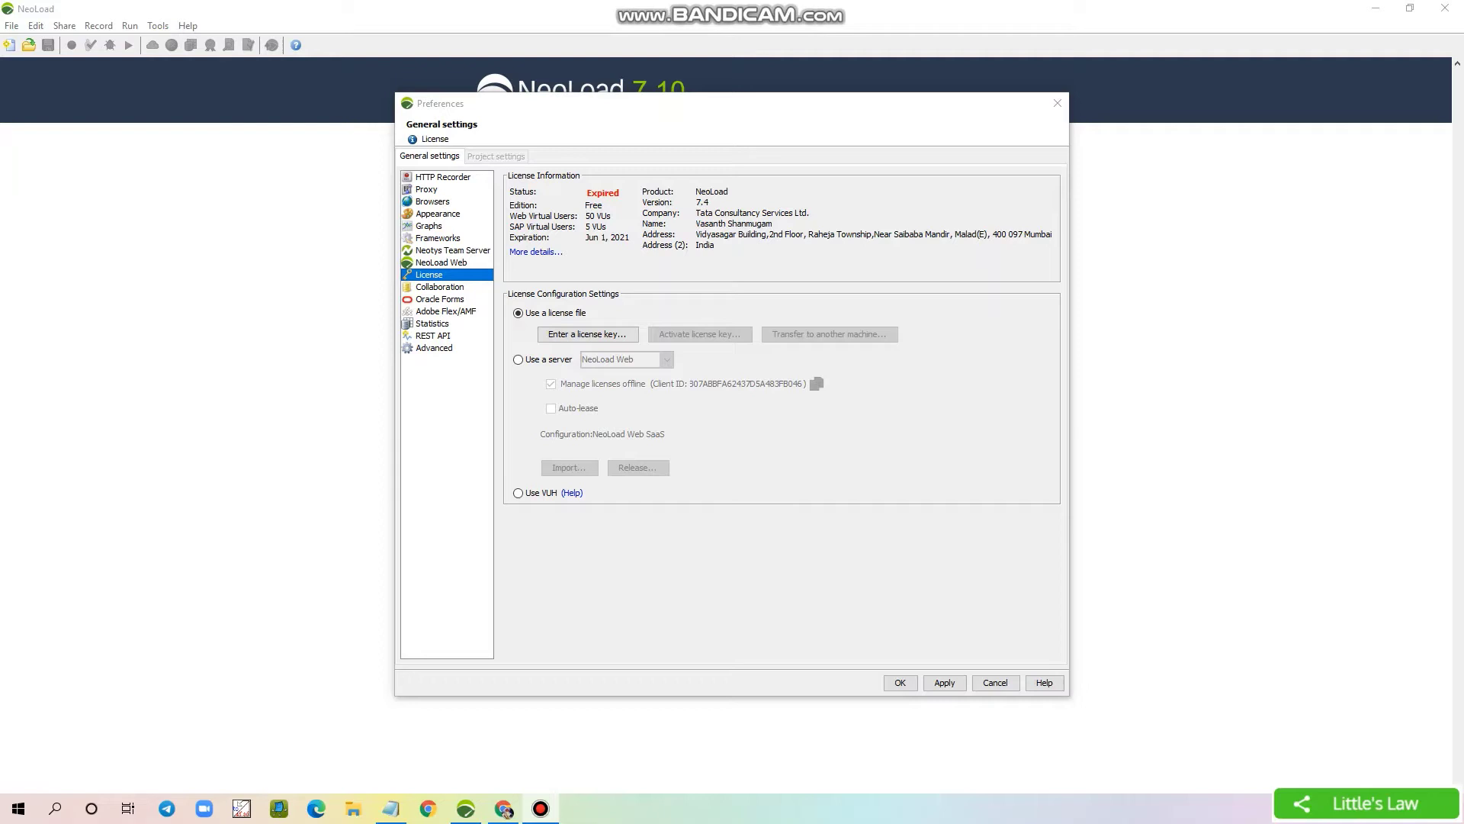
pyautogui.click(564, 315)
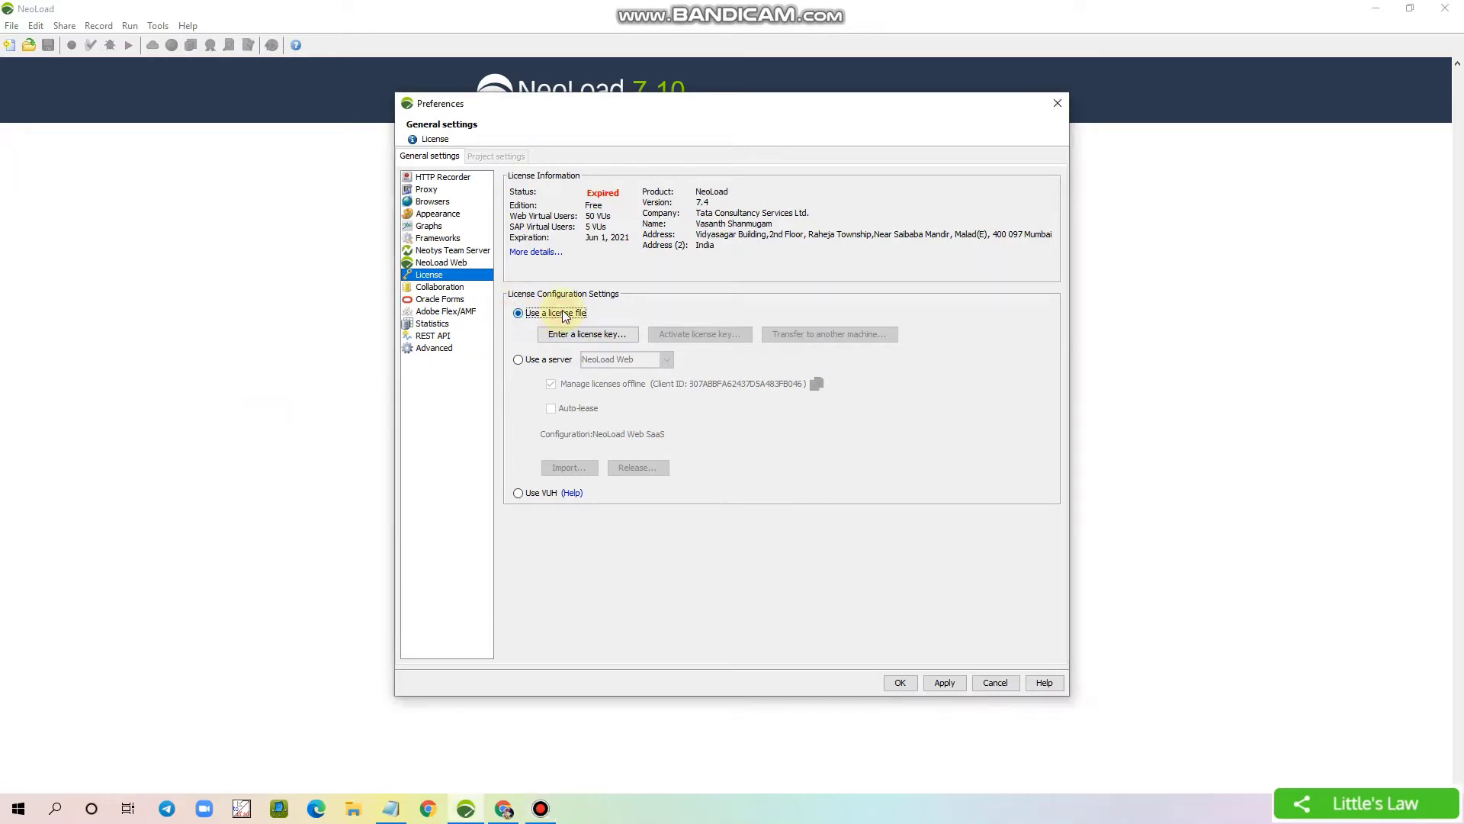
pyautogui.click(539, 362)
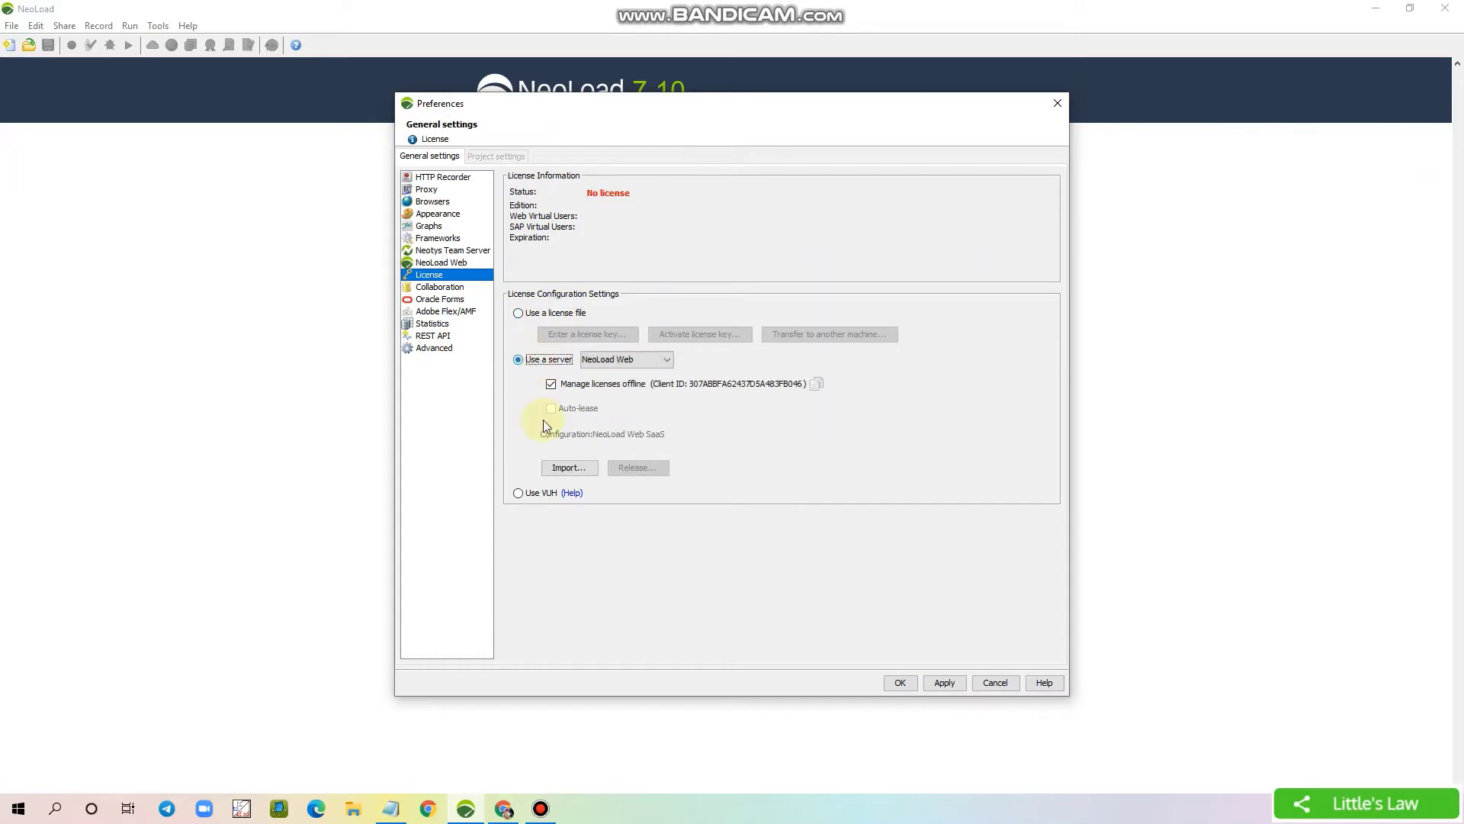
pyautogui.click(536, 495)
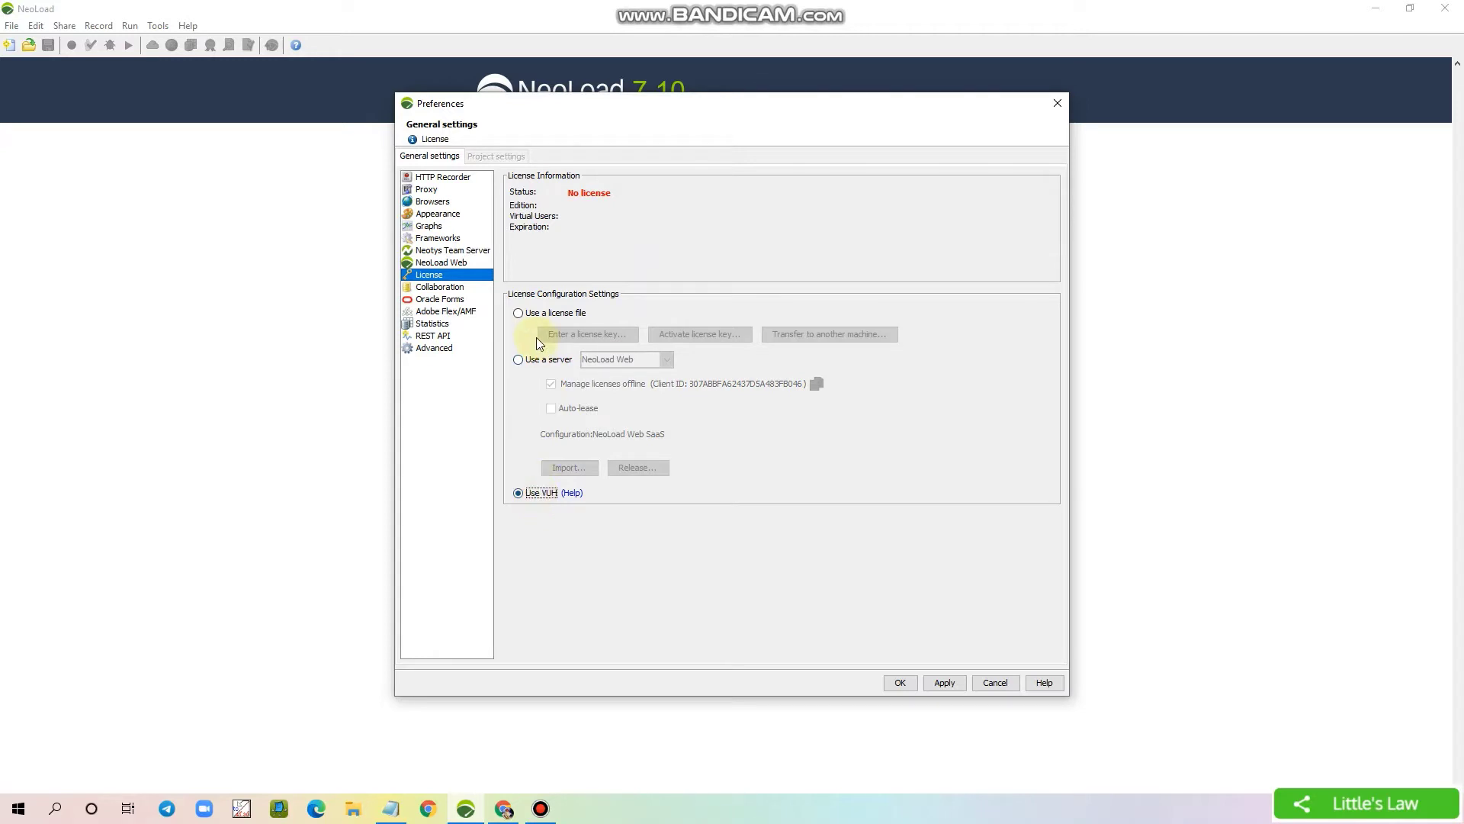
pyautogui.click(530, 315)
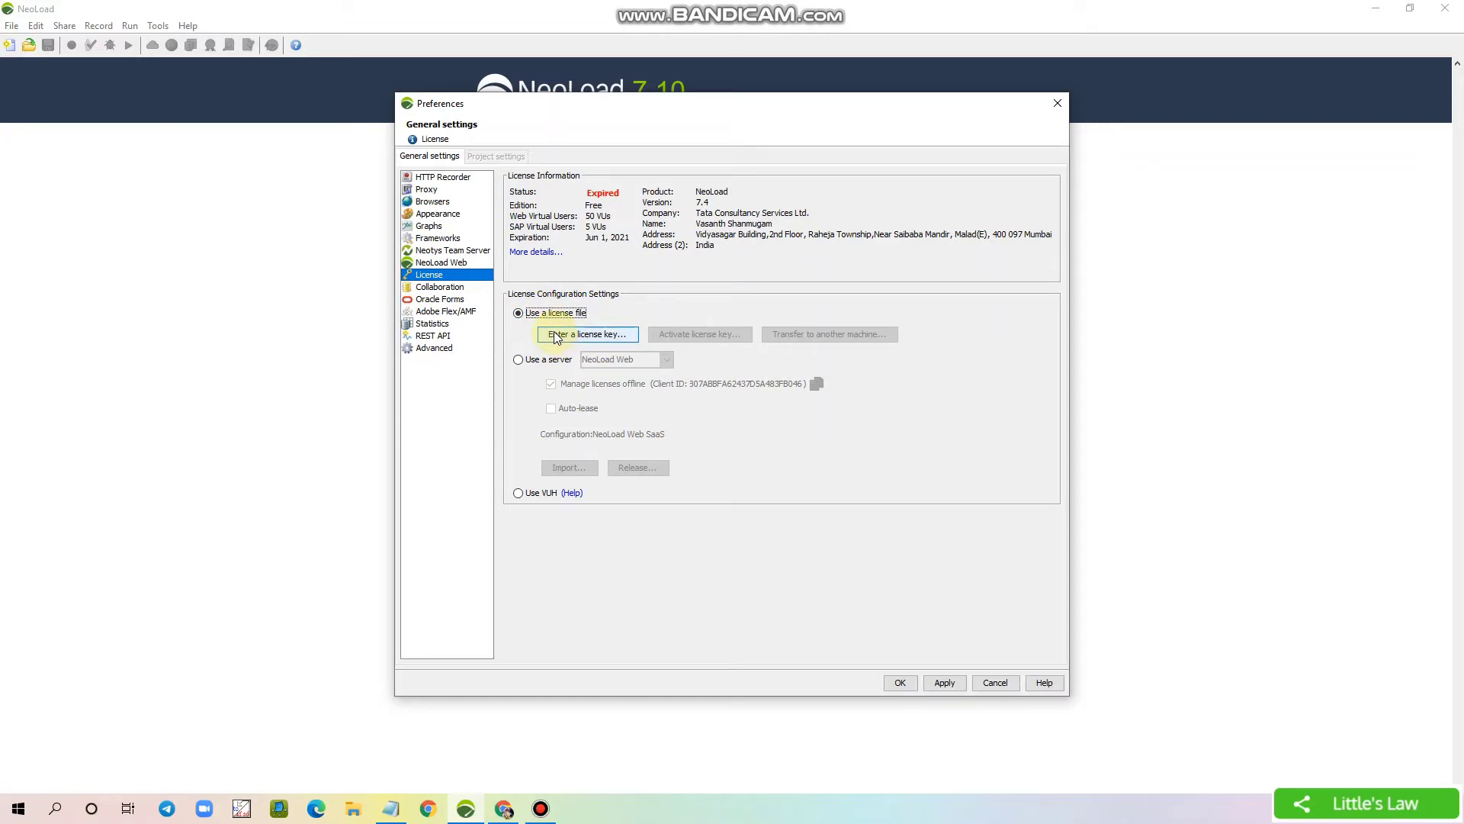
pyautogui.click(561, 337)
pyautogui.click(541, 363)
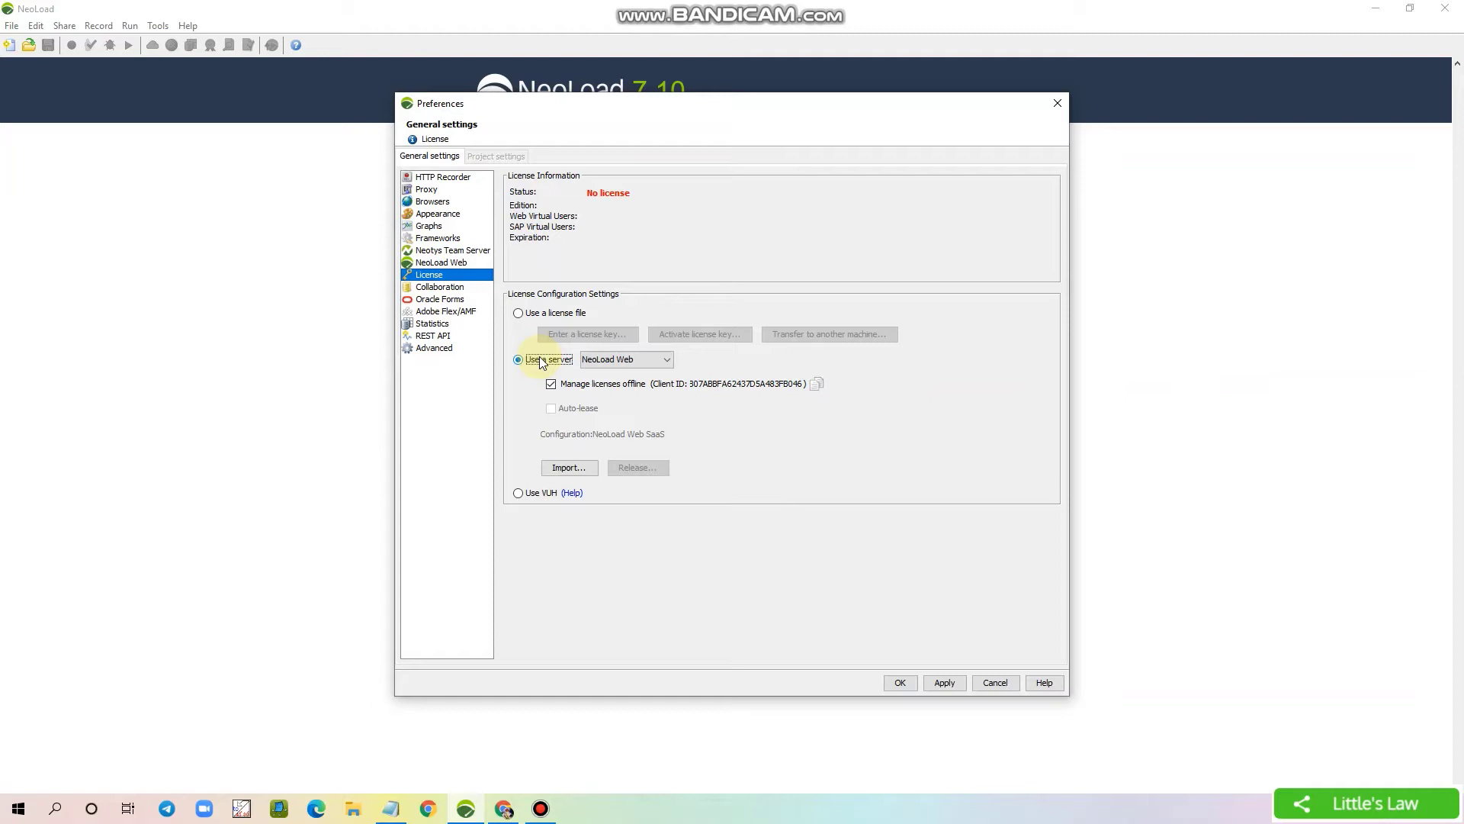
# - Pick Neotys Team Server as the license server, then switch licensing to Use VUH
pyautogui.click(634, 361)
pyautogui.click(630, 387)
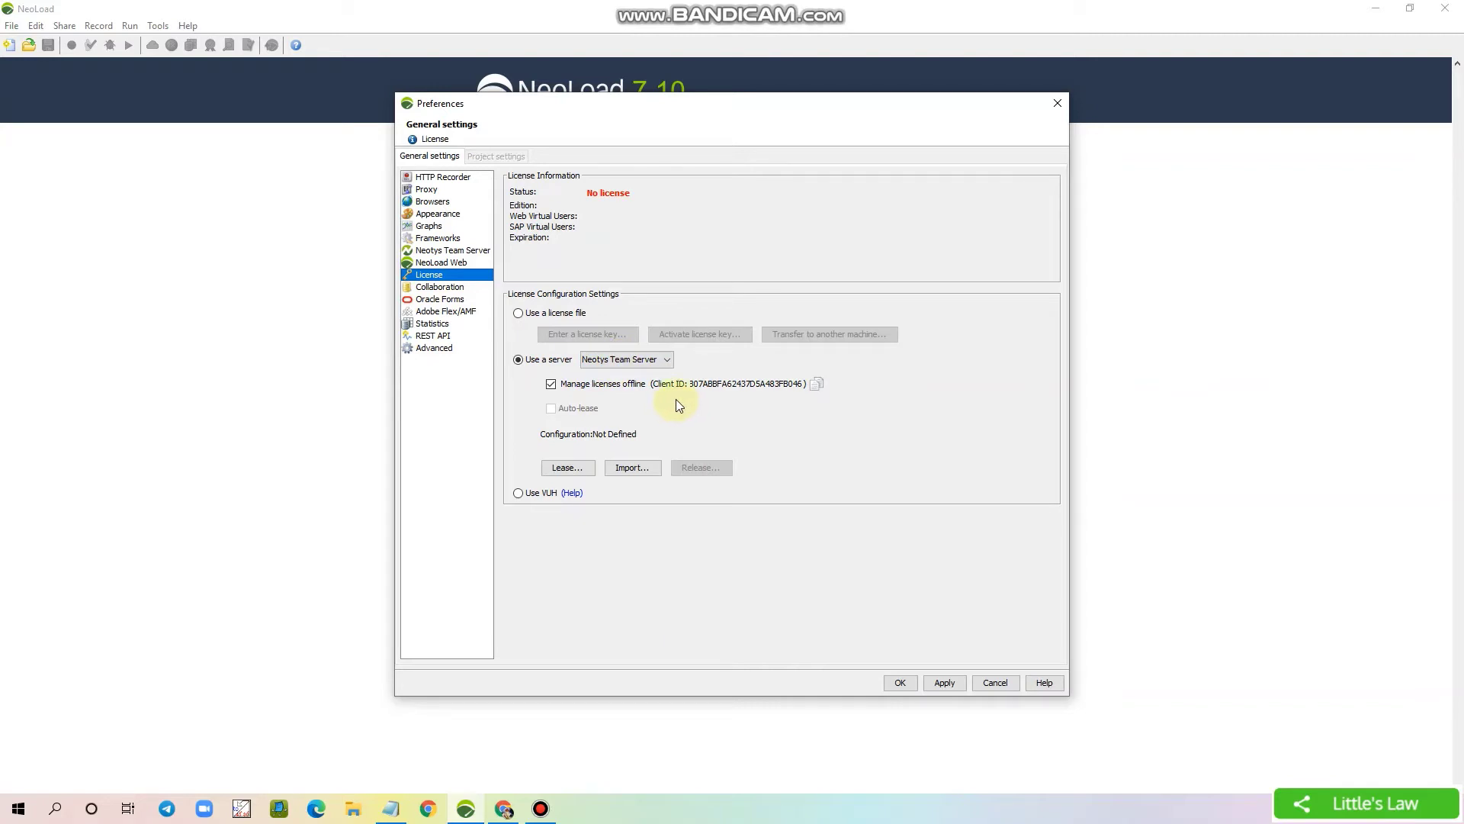
pyautogui.click(639, 360)
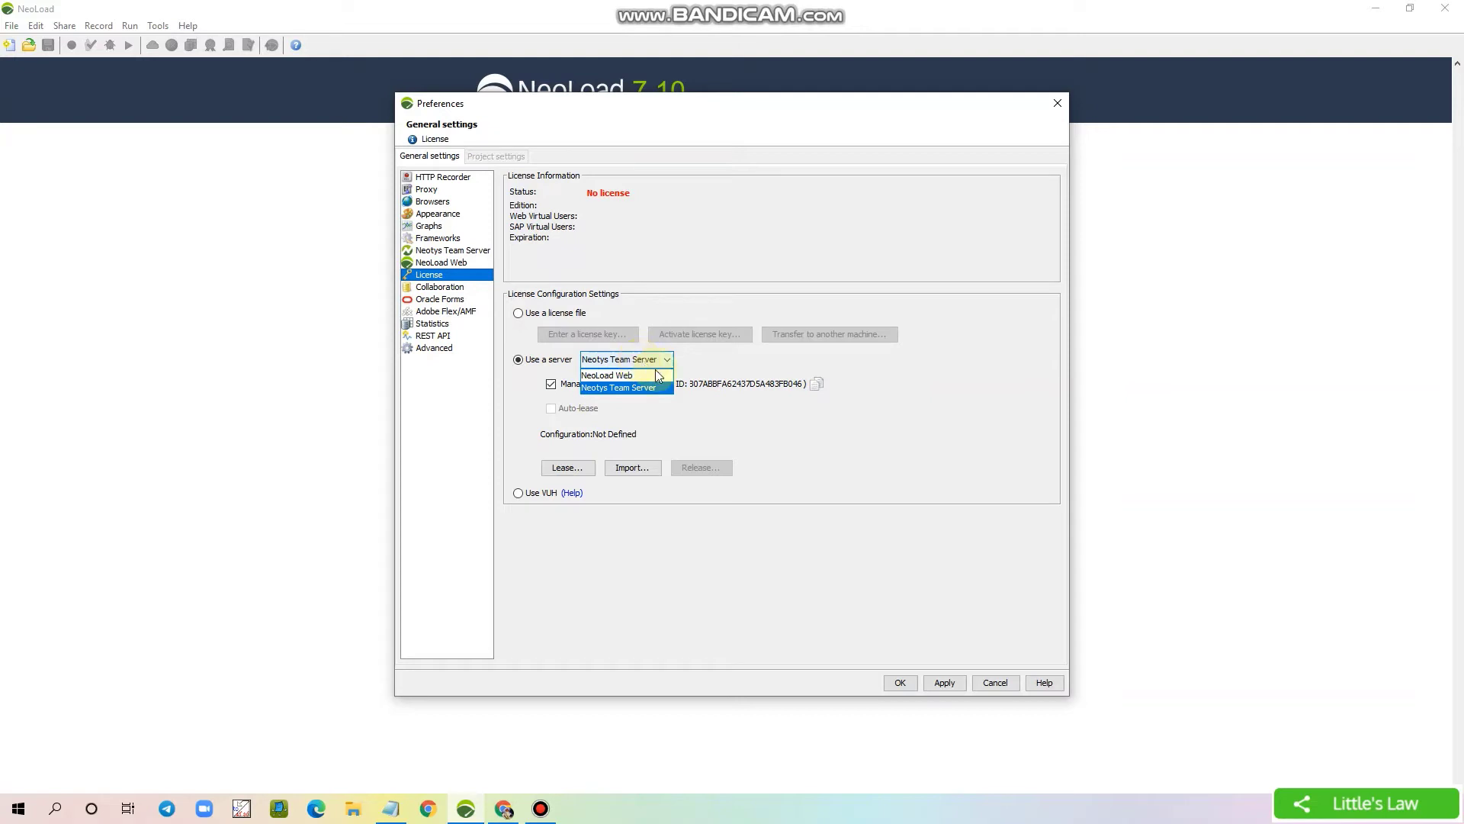
pyautogui.click(627, 387)
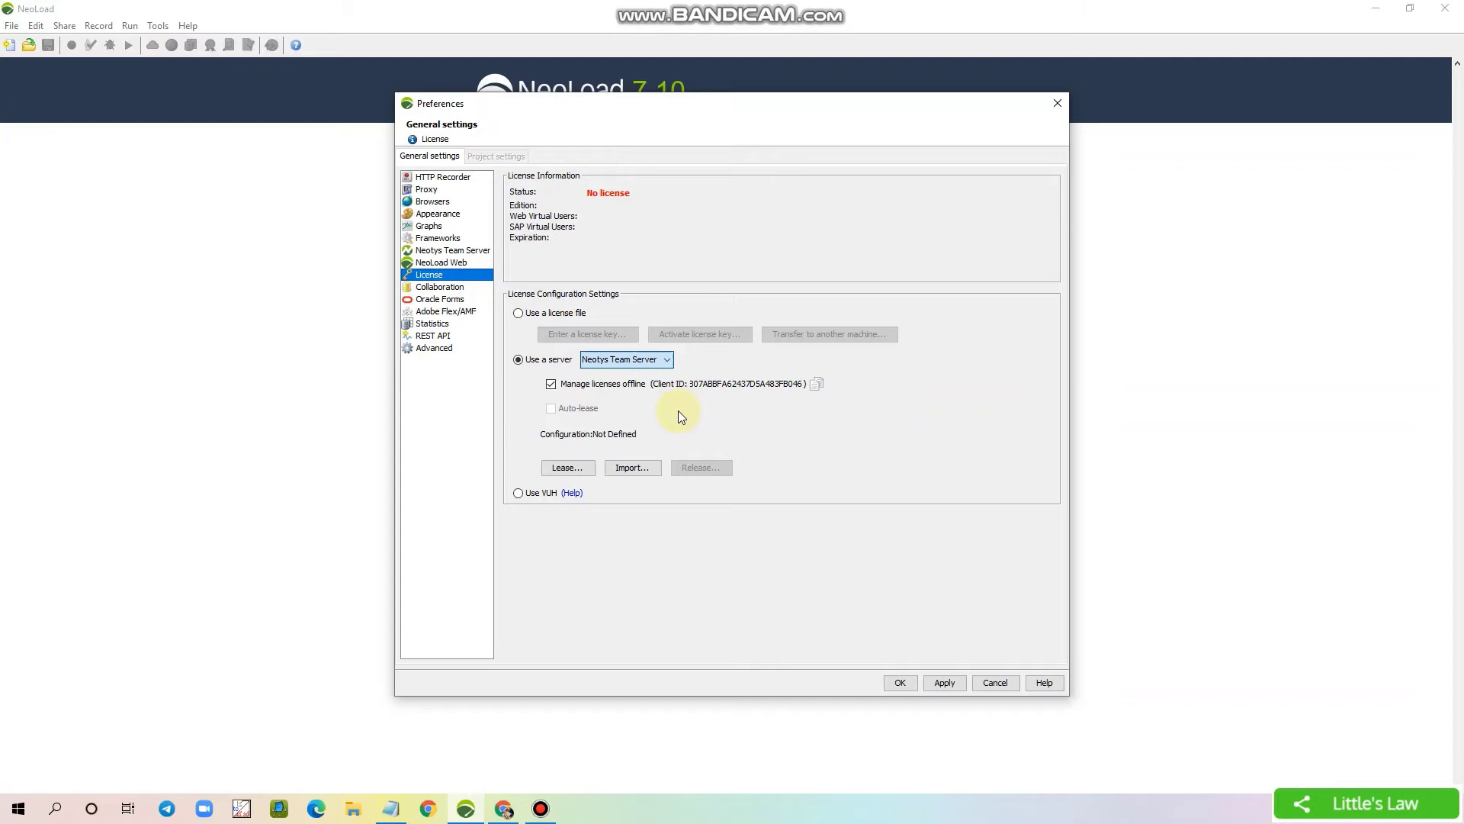
pyautogui.click(519, 493)
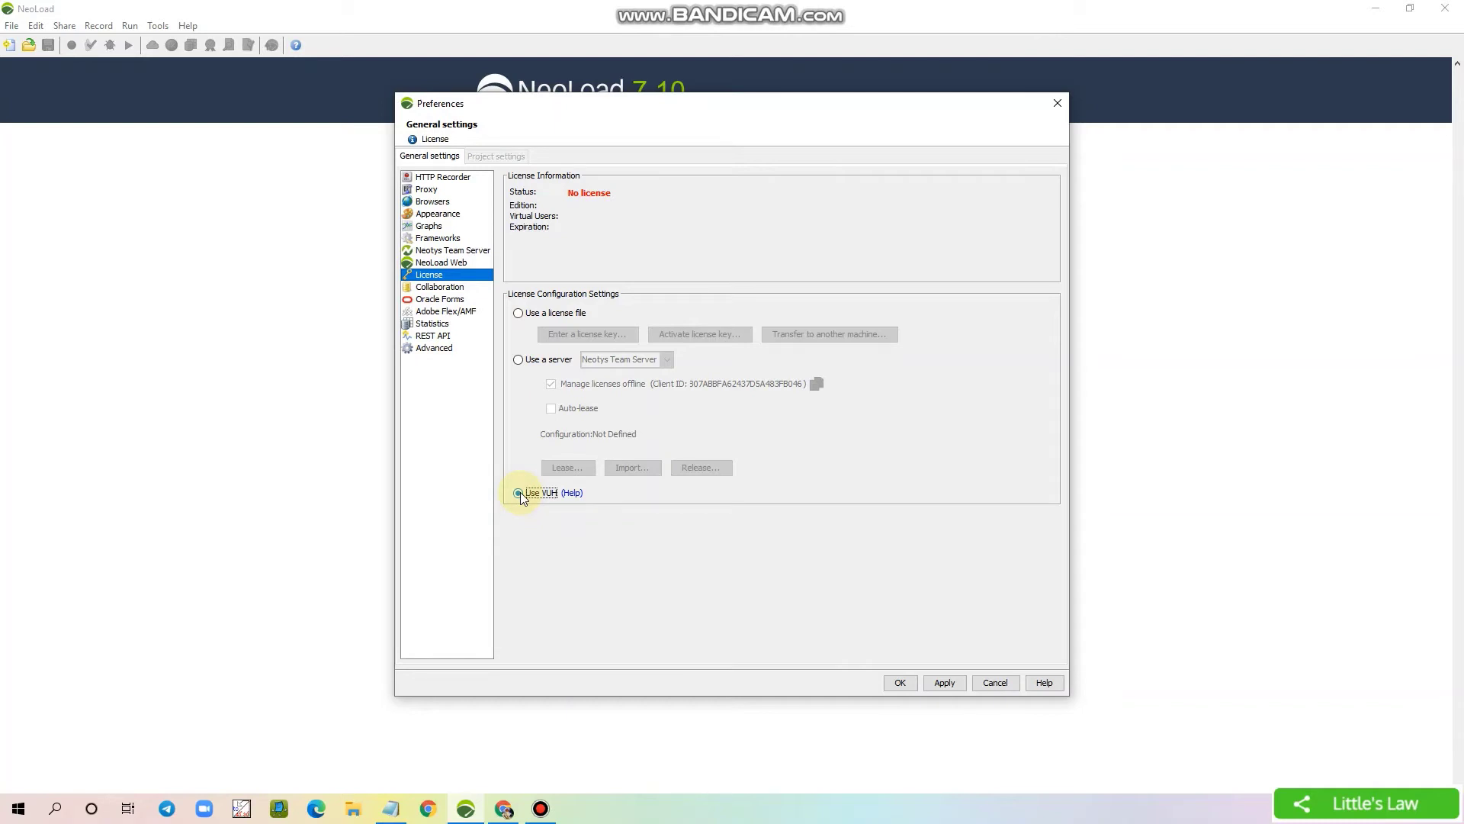
pyautogui.click(519, 493)
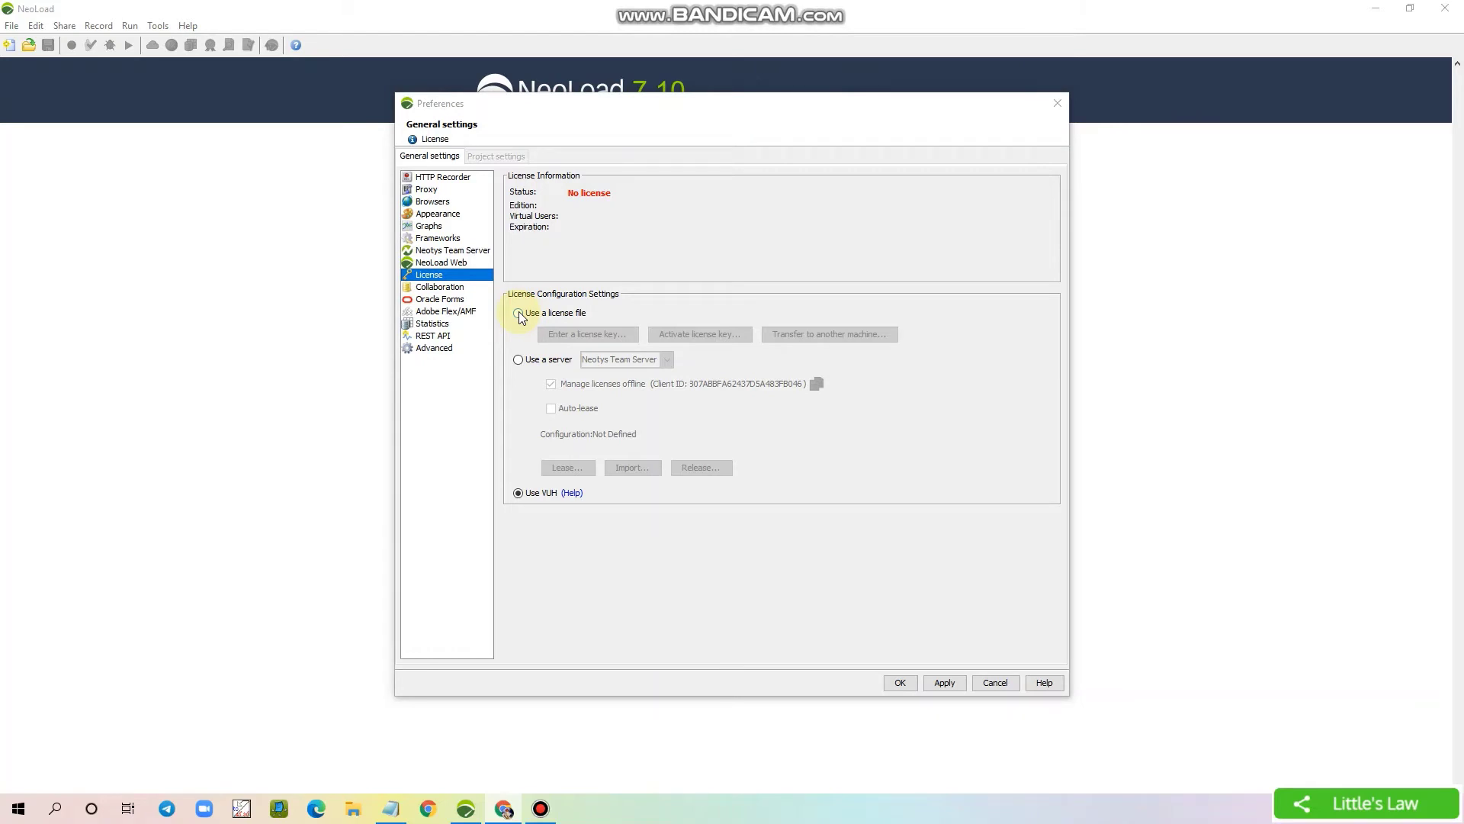
# - Switch back to Use a license file and browse the Documents folder for a license key
pyautogui.click(518, 311)
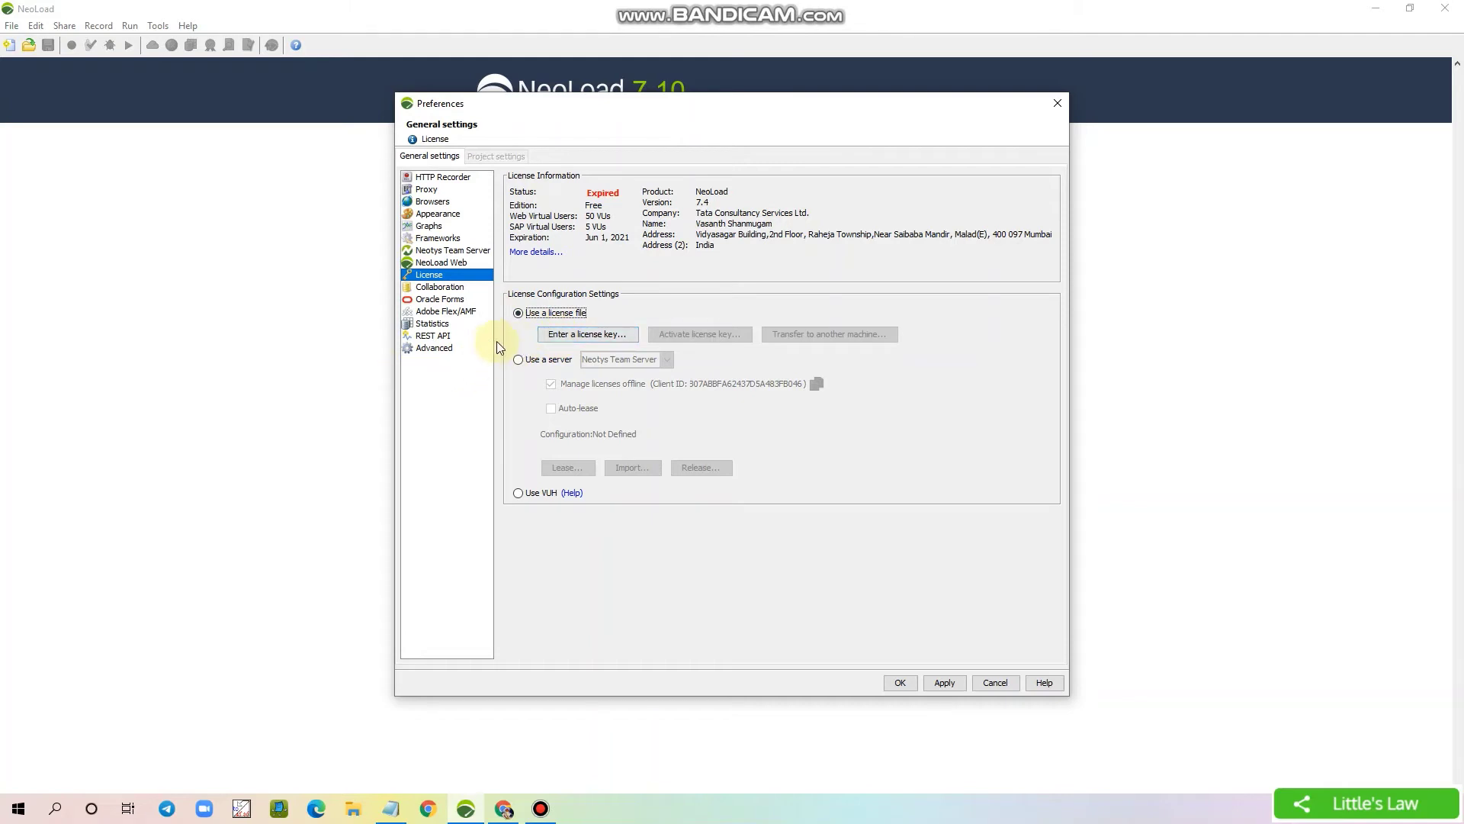
pyautogui.click(563, 333)
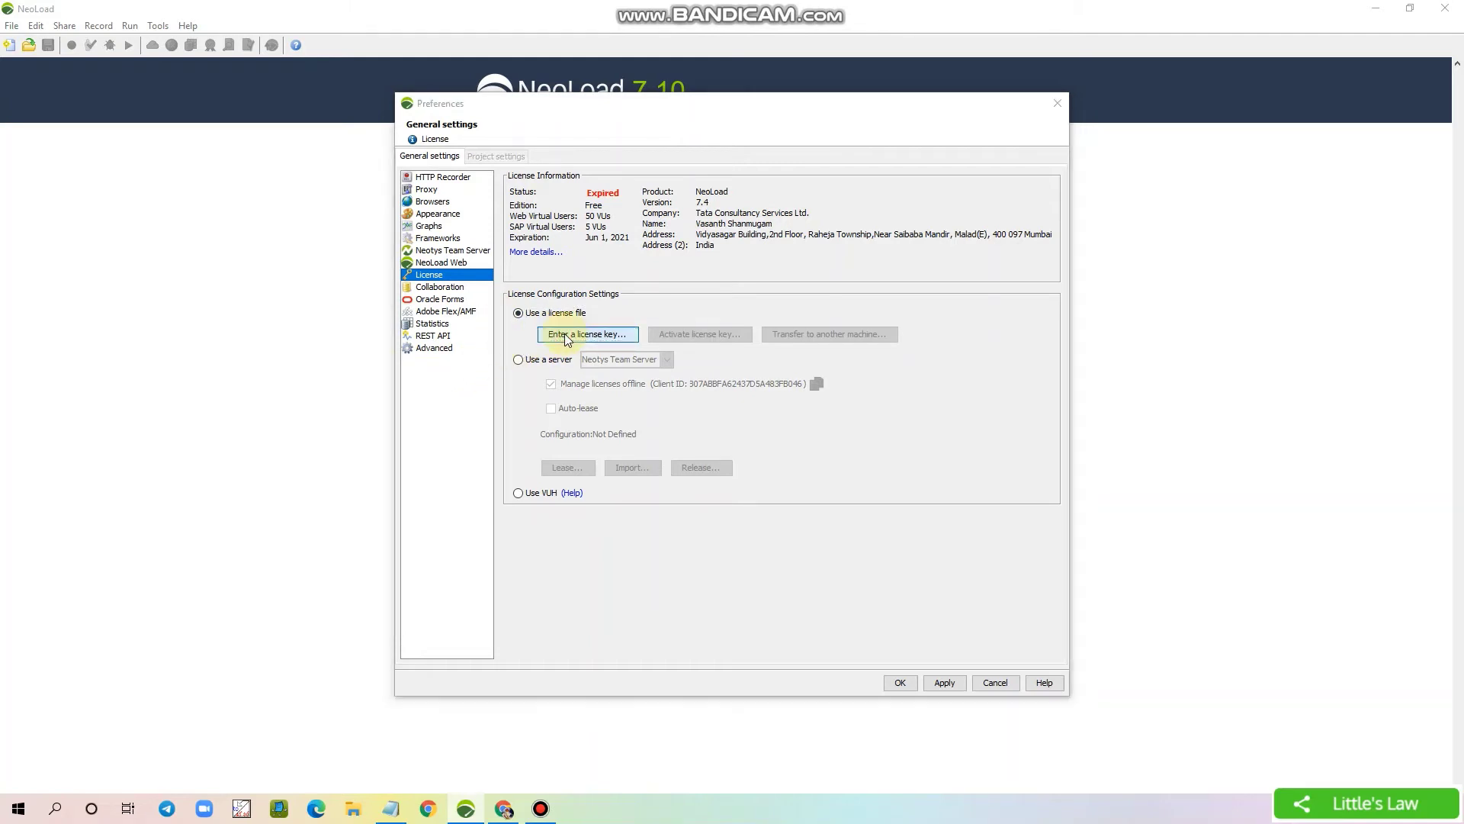
pyautogui.click(600, 435)
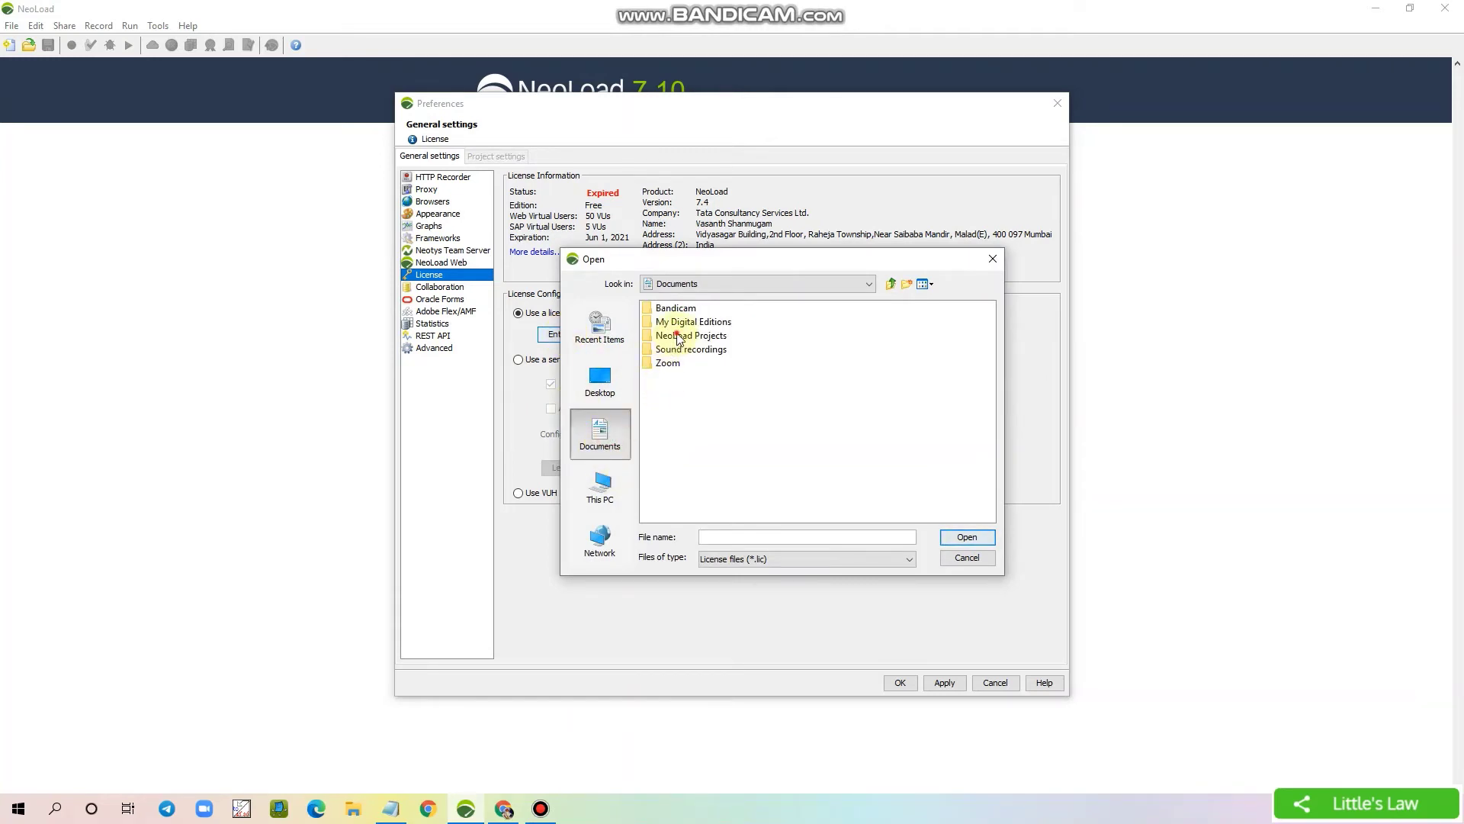
# - Load FreeEditionLicense (1).lic from Documents > NeoLoad Projects
pyautogui.click(680, 336)
pyautogui.doubleClick(679, 335)
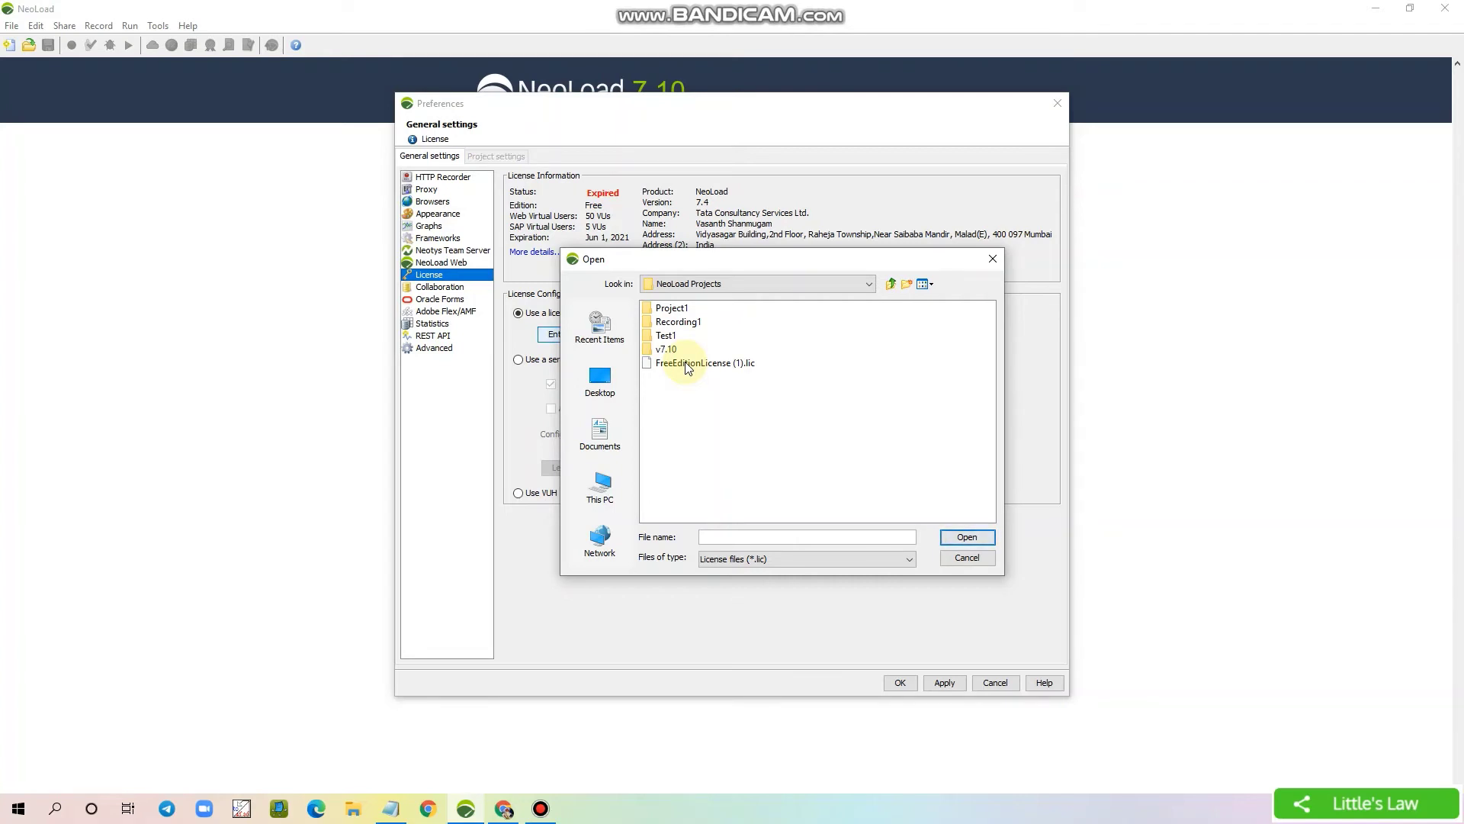
pyautogui.click(687, 366)
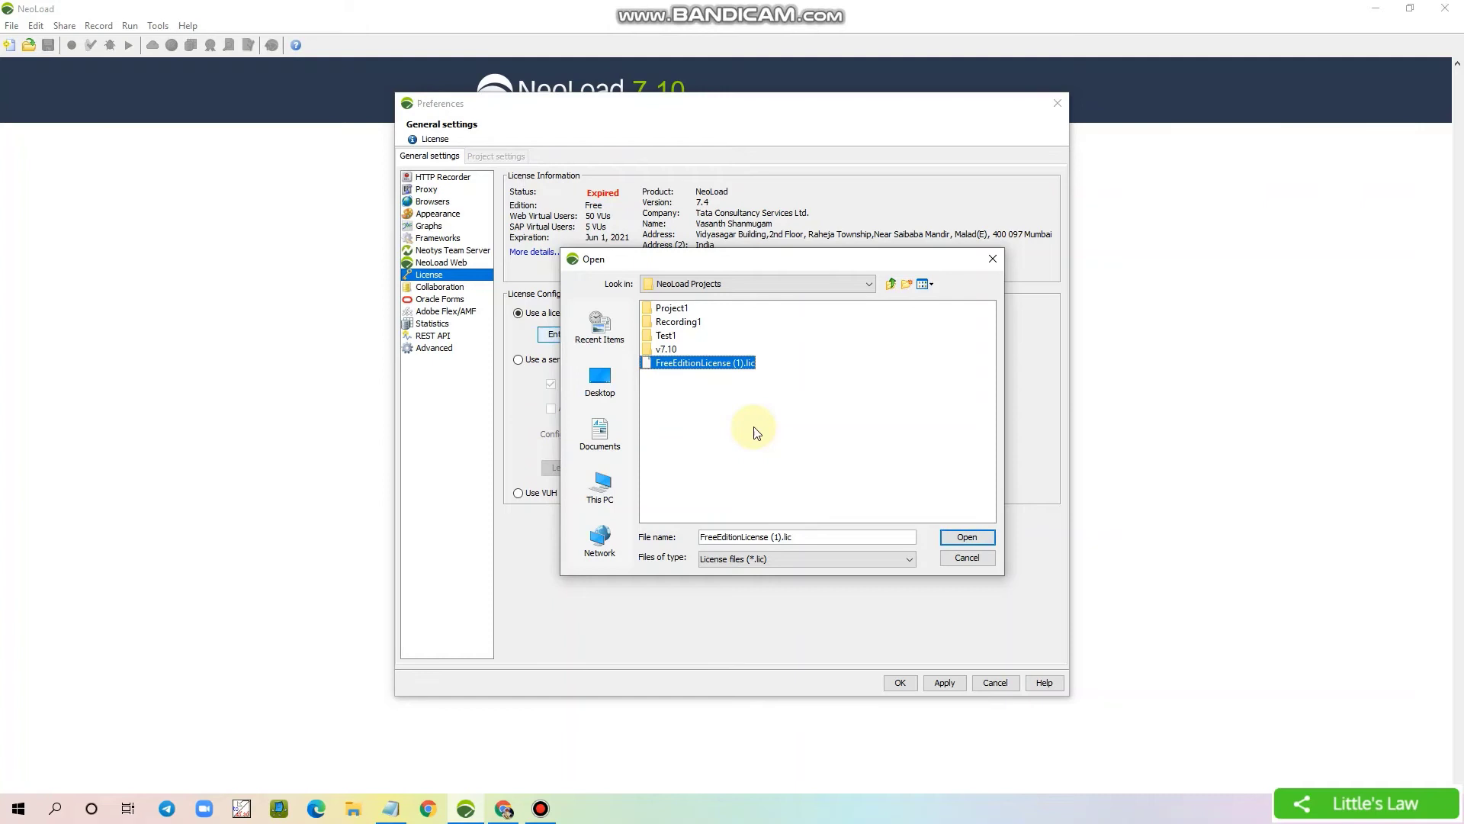
pyautogui.click(961, 536)
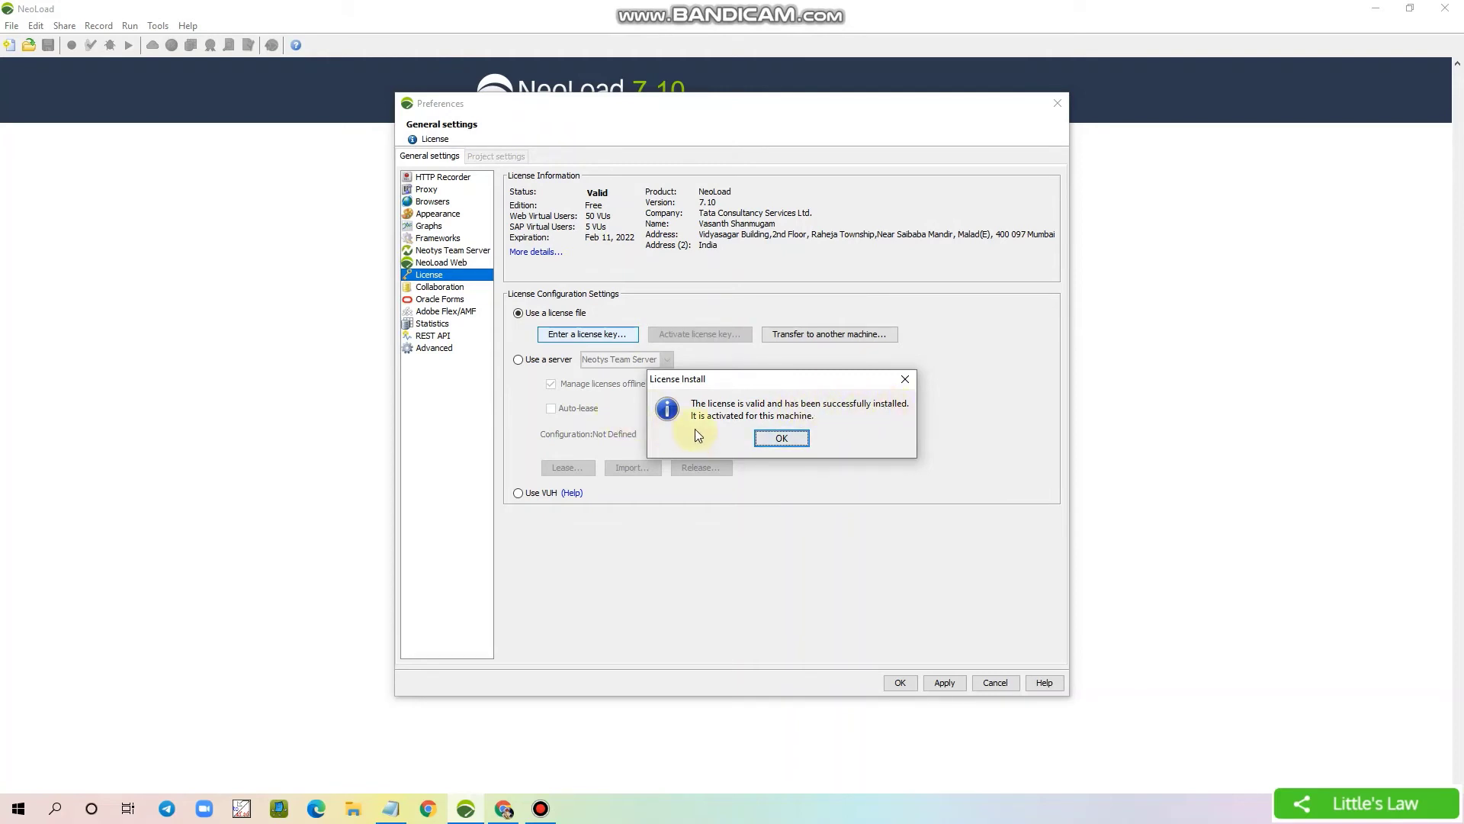
# - Acknowledge the License Install confirmation message
pyautogui.click(793, 441)
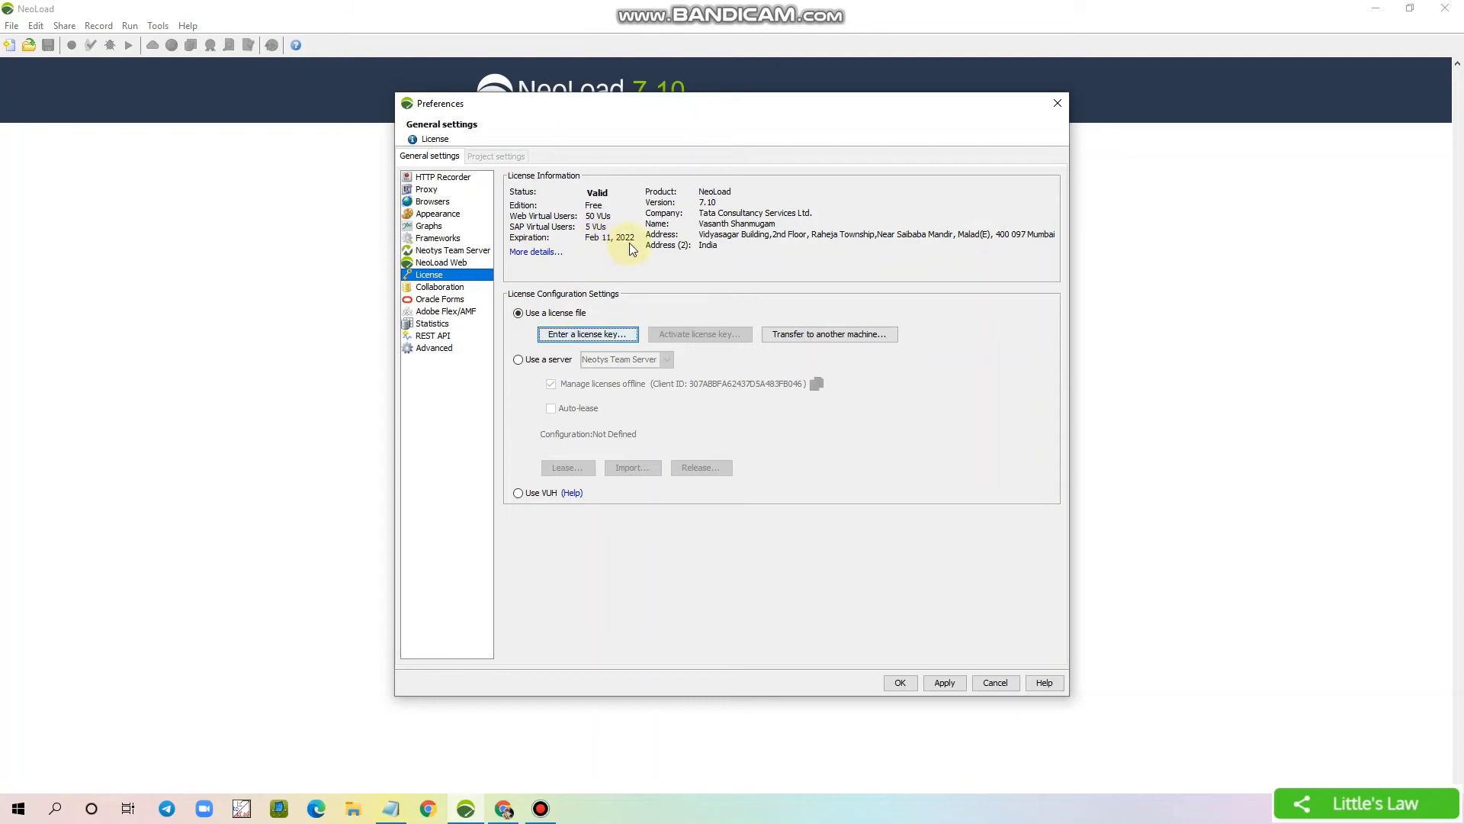
# - Open More details under License Information to see protocols, features and the license ID
pyautogui.click(535, 252)
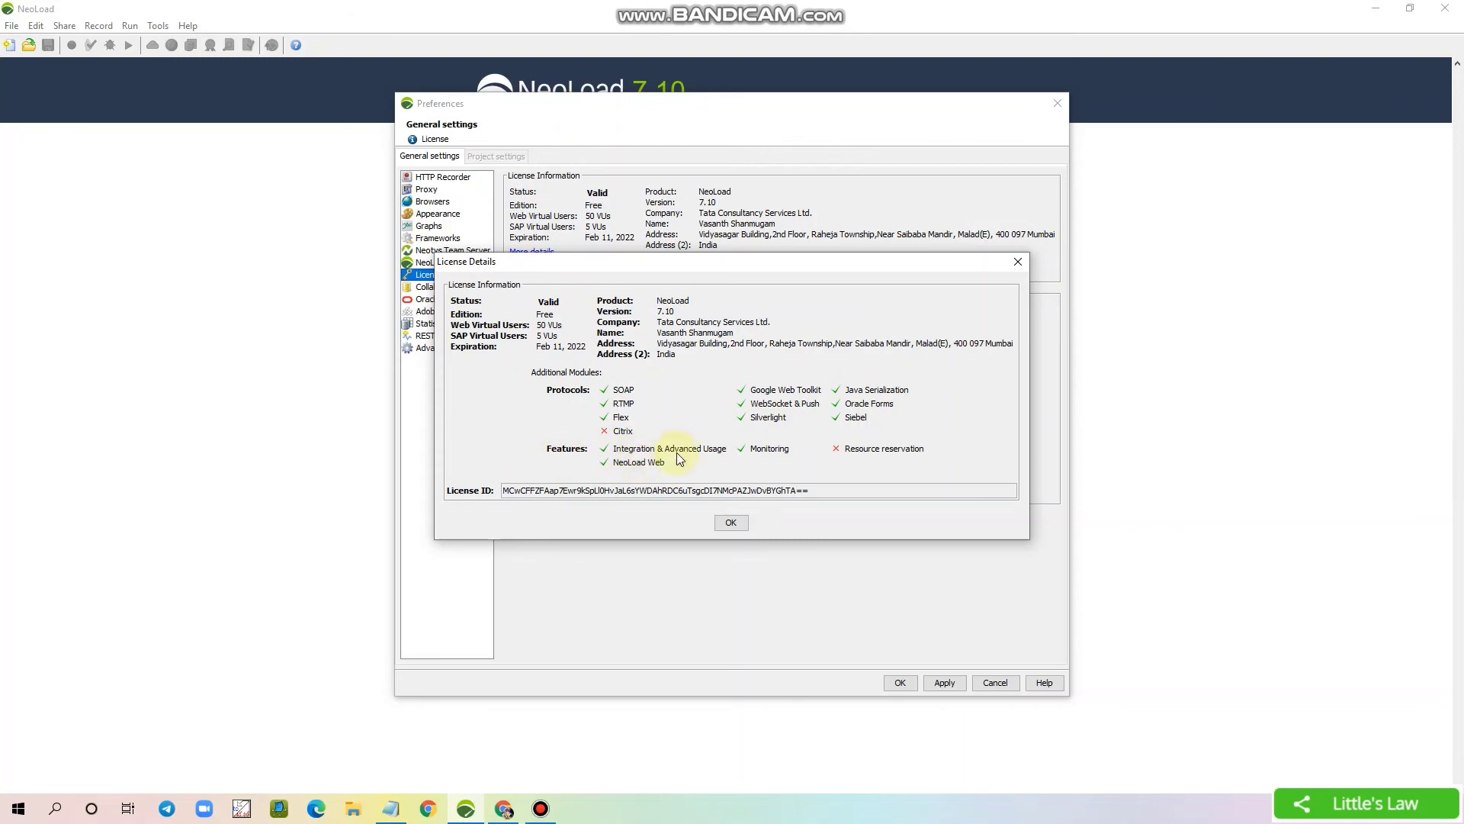
pyautogui.click(774, 450)
# - Close the License Details dialog with OK
pyautogui.click(729, 524)
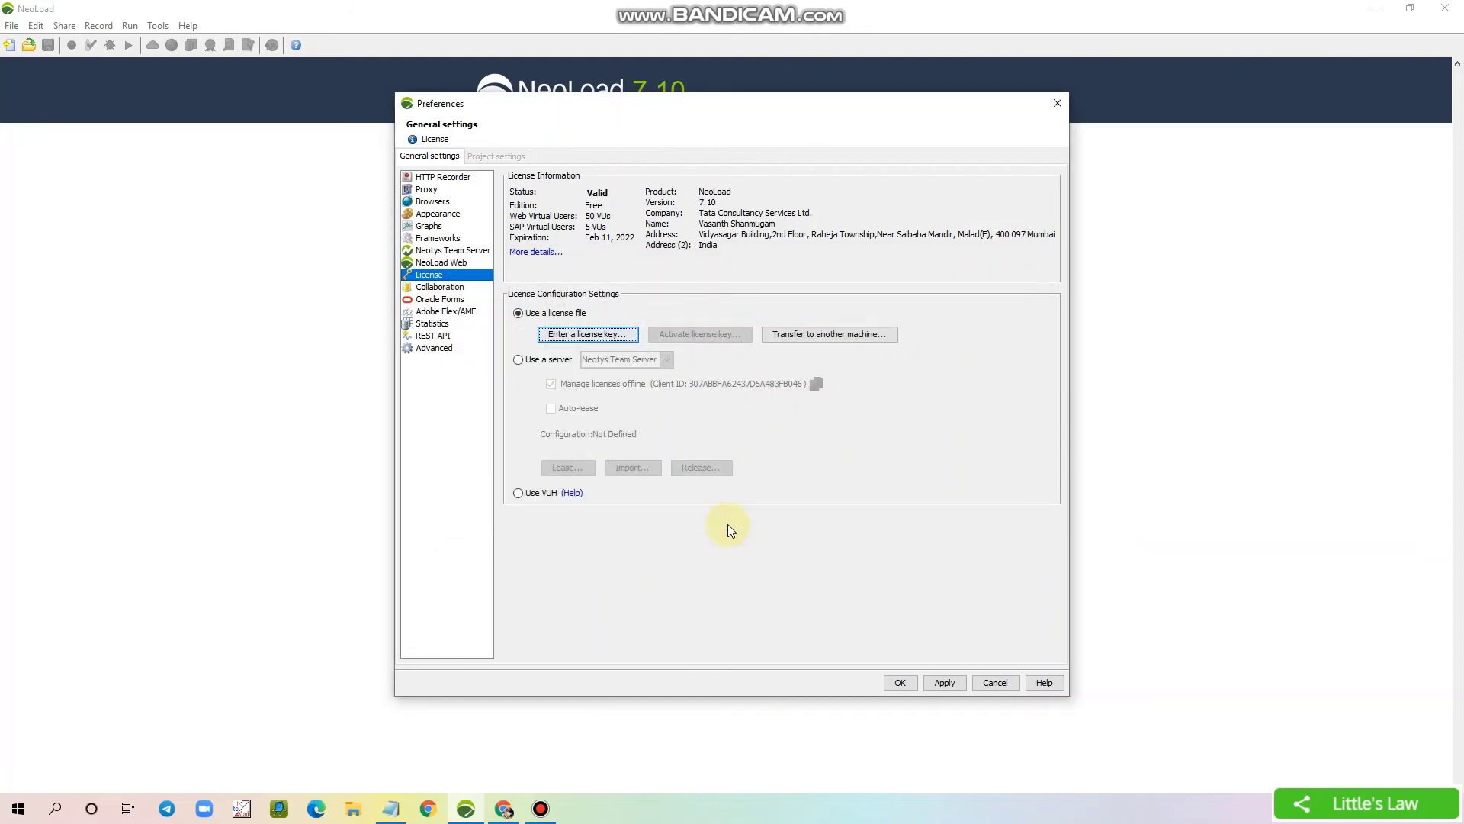